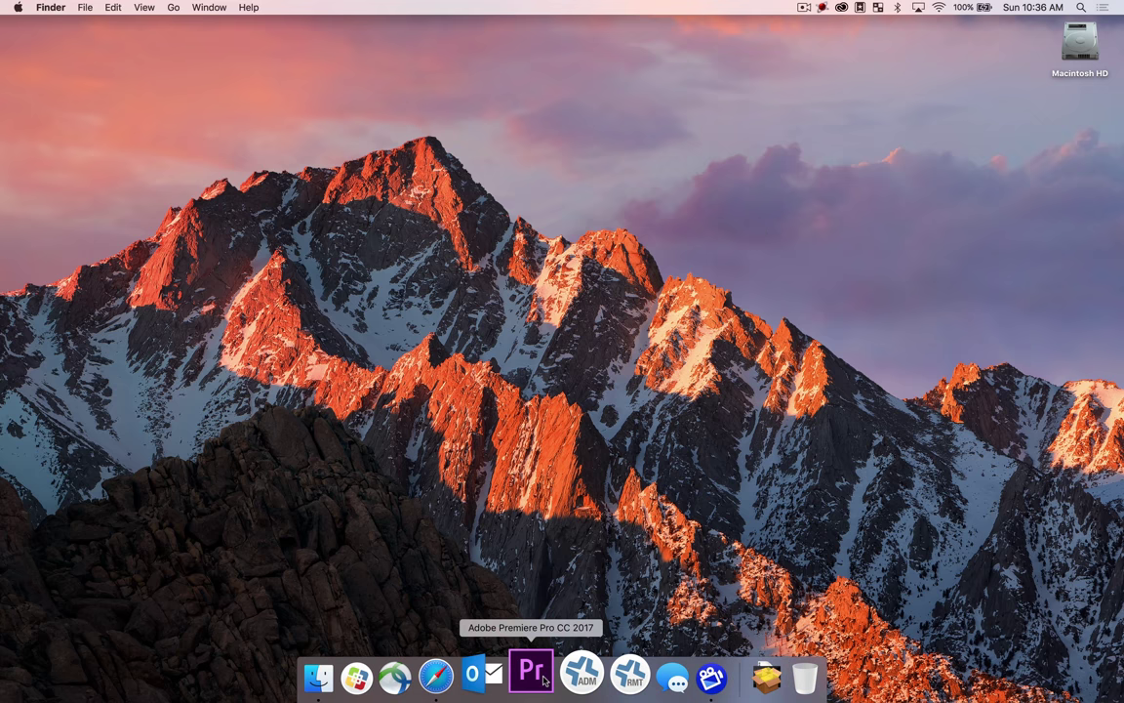
Launch Adobe Premiere Pro CC 2017 from Macintosh HD > Applications > Adobe Premiere Pro CC 2017
{"action": "double_click", "coordinate": [1080, 44]}
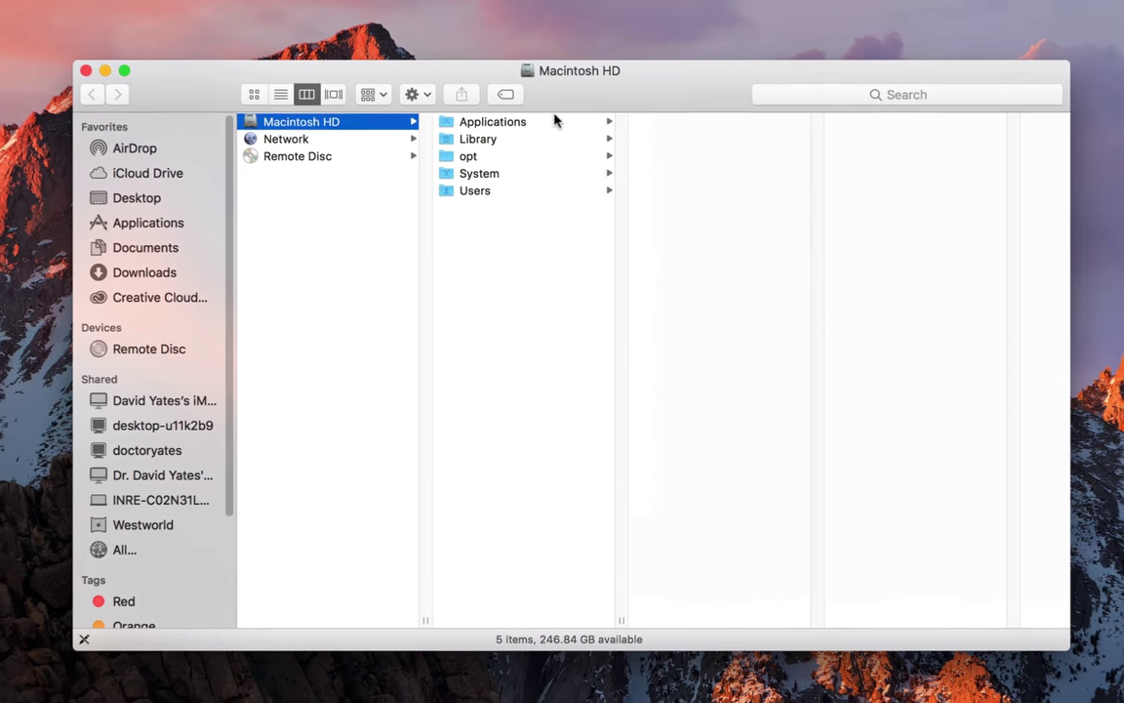
{"action": "left_click", "coordinate": [547, 199]}
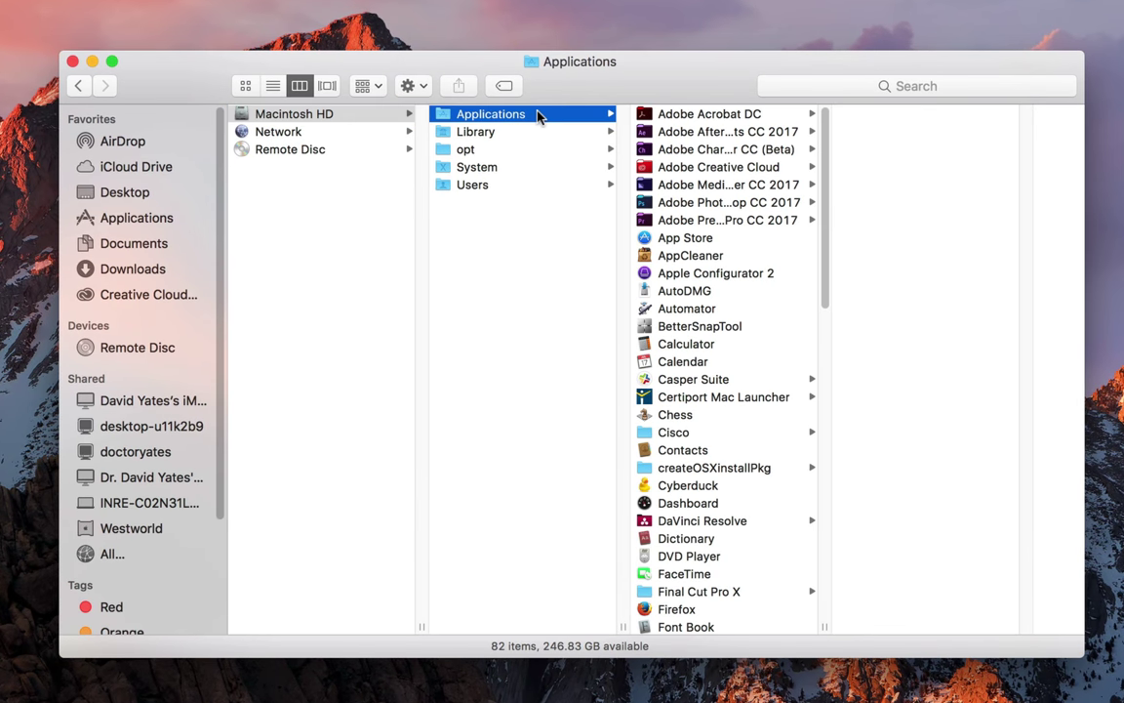
{"action": "double_click", "coordinate": [825, 627]}
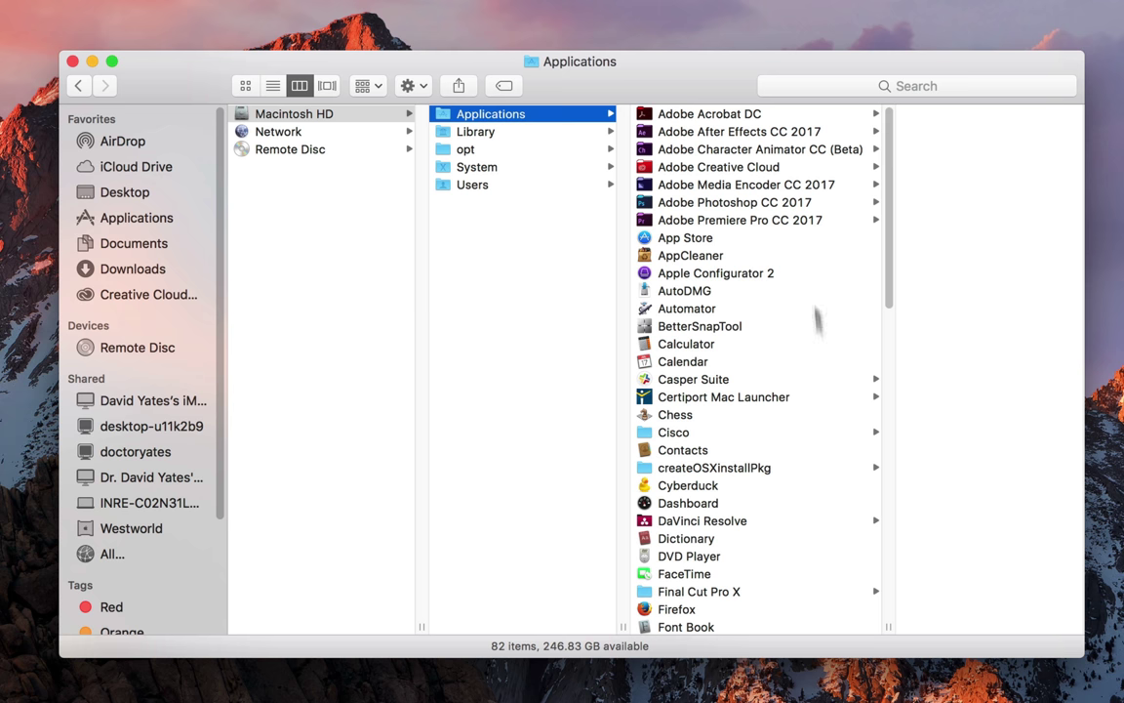
{"action": "left_click", "coordinate": [748, 220]}
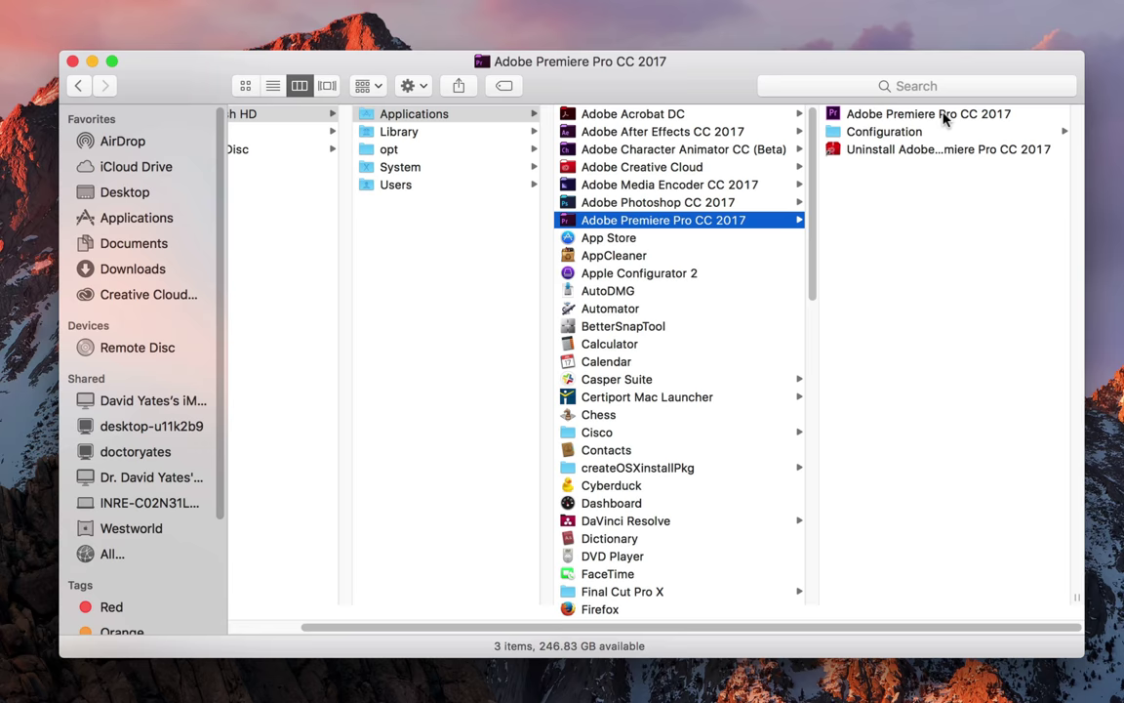
{"action": "left_click", "coordinate": [947, 114]}
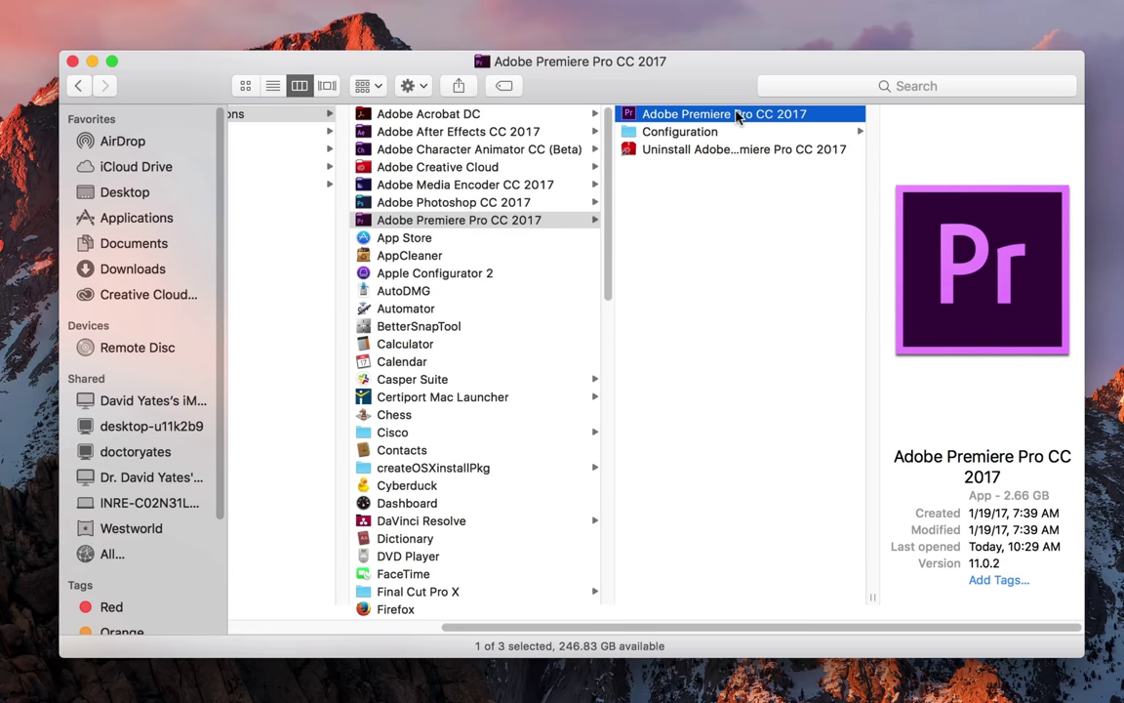
{"action": "double_click", "coordinate": [739, 117]}
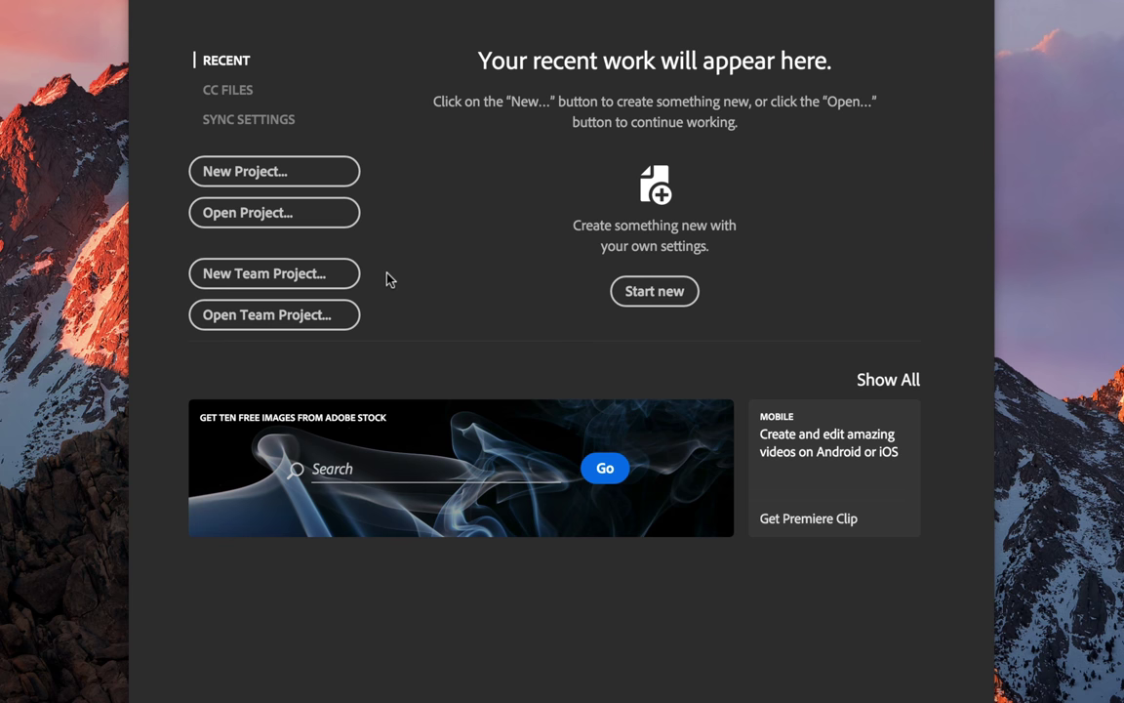
Start a new project named 'Greyhound' and view the available save locations
{"action": "left_click", "coordinate": [292, 176]}
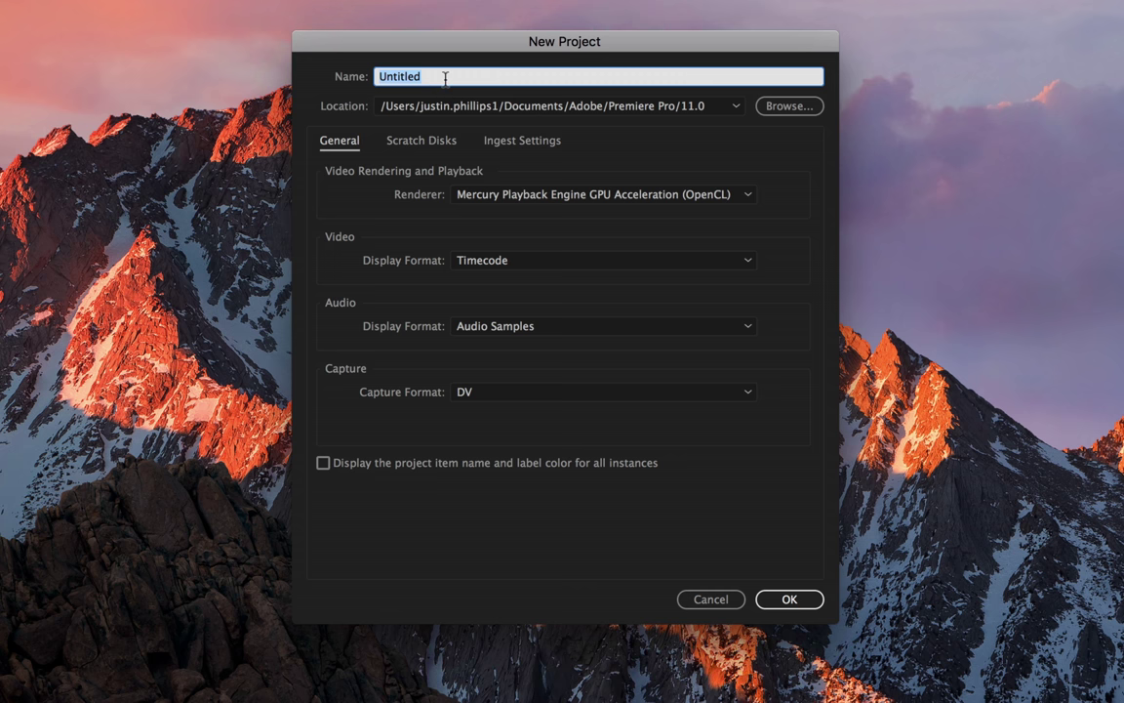
{"action": "type", "text": "Greyhound"}
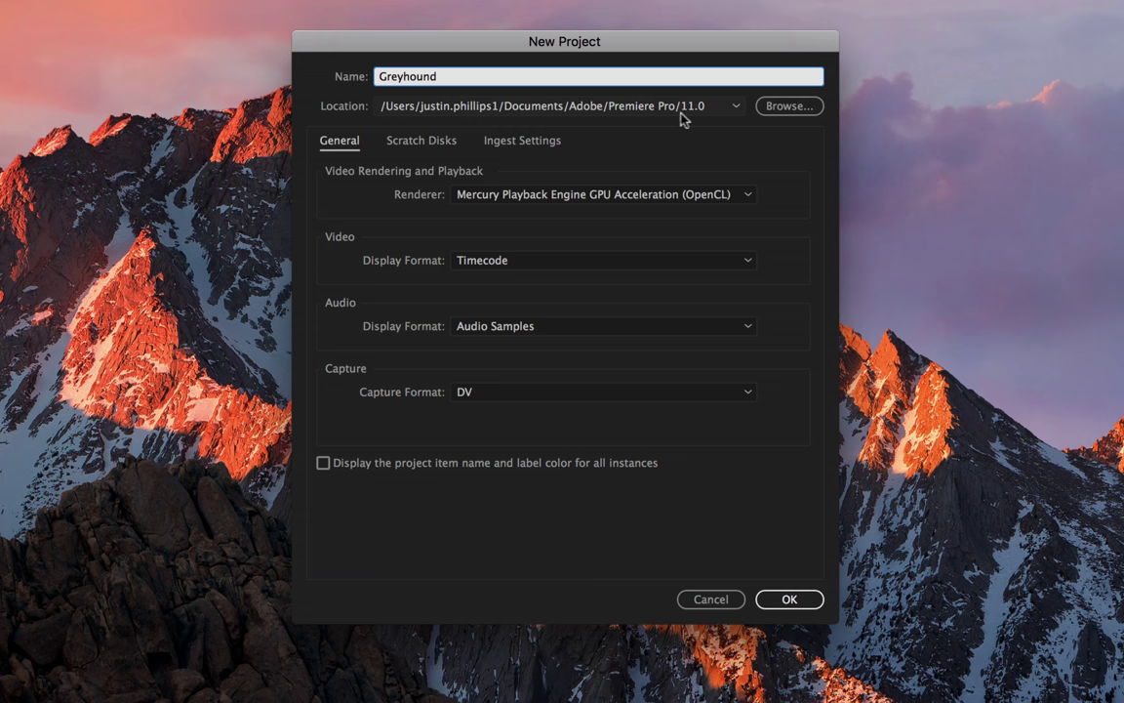
{"action": "left_click", "coordinate": [736, 106]}
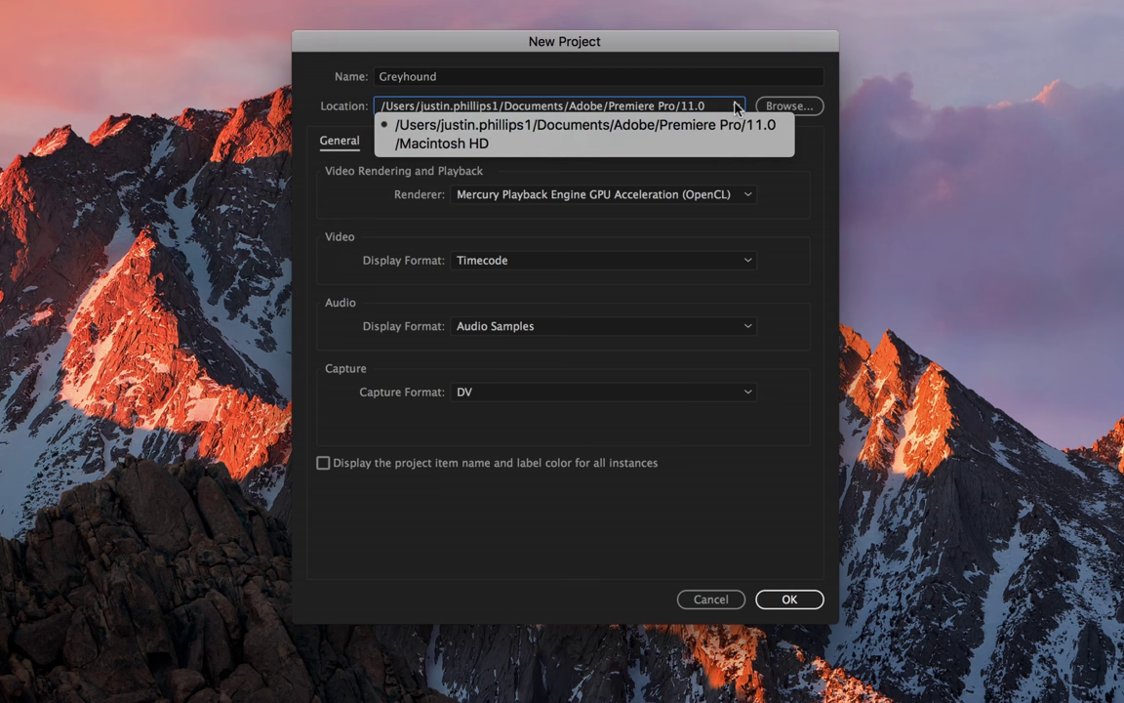
Browse for a different project location and go to the Documents folder
{"action": "left_click", "coordinate": [816, 164]}
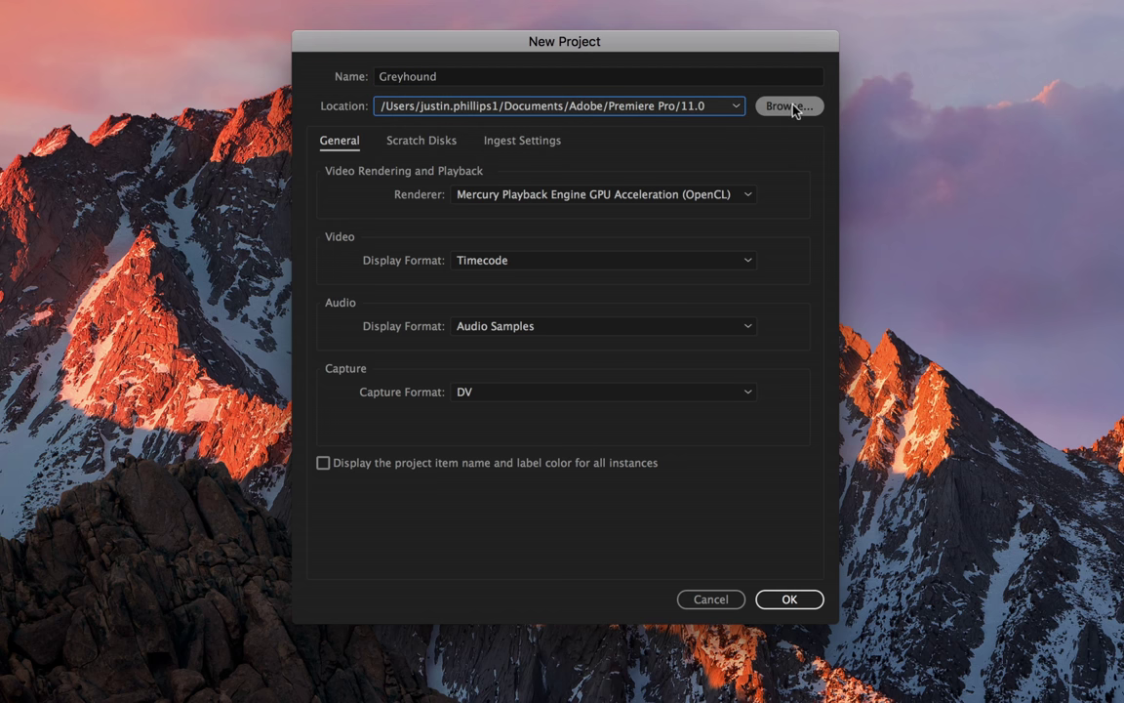
{"action": "left_click", "coordinate": [796, 107]}
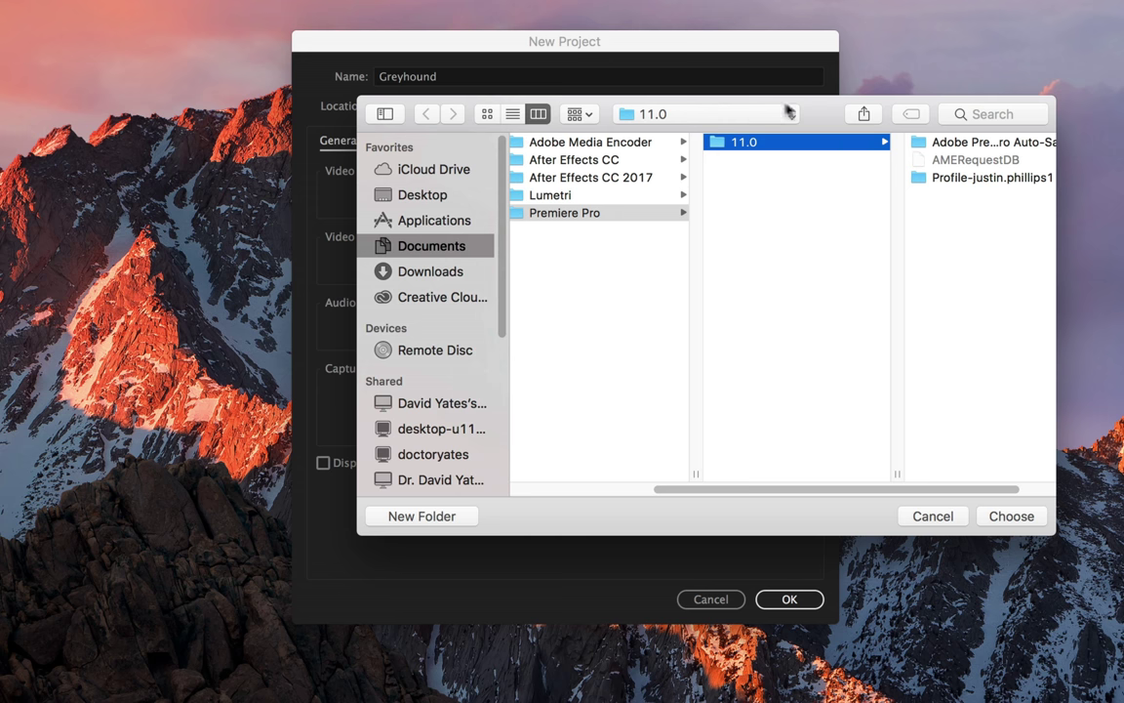
{"action": "left_click", "coordinate": [718, 113]}
{"action": "left_click", "coordinate": [635, 86]}
{"action": "left_click_drag", "start_coordinate": [816, 118], "coordinate": [755, 100]}
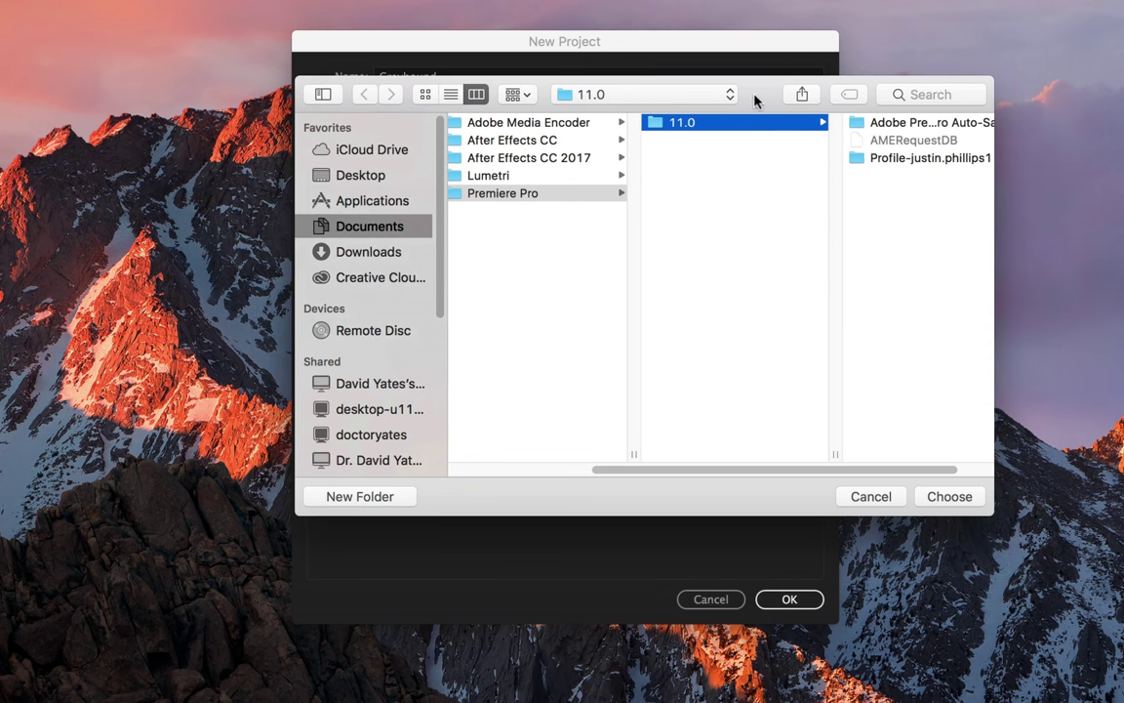
{"action": "left_click", "coordinate": [366, 226]}
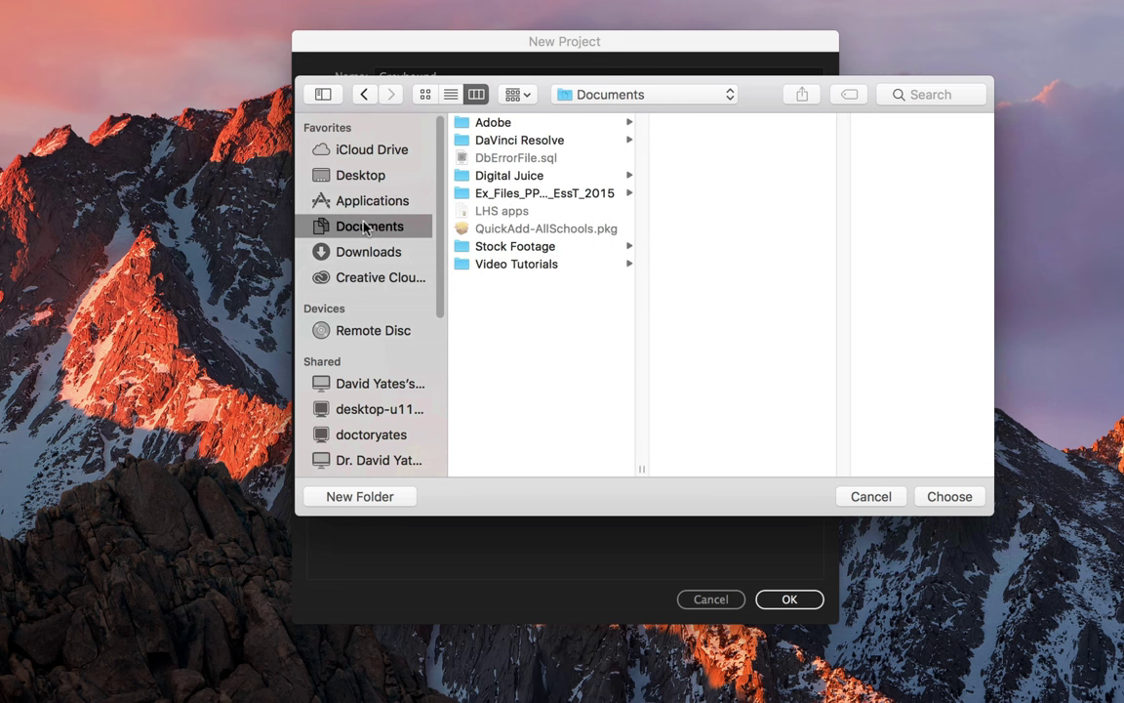
Create a 'Greyhound' folder in Documents and choose it as the project location
{"action": "left_click", "coordinate": [359, 496]}
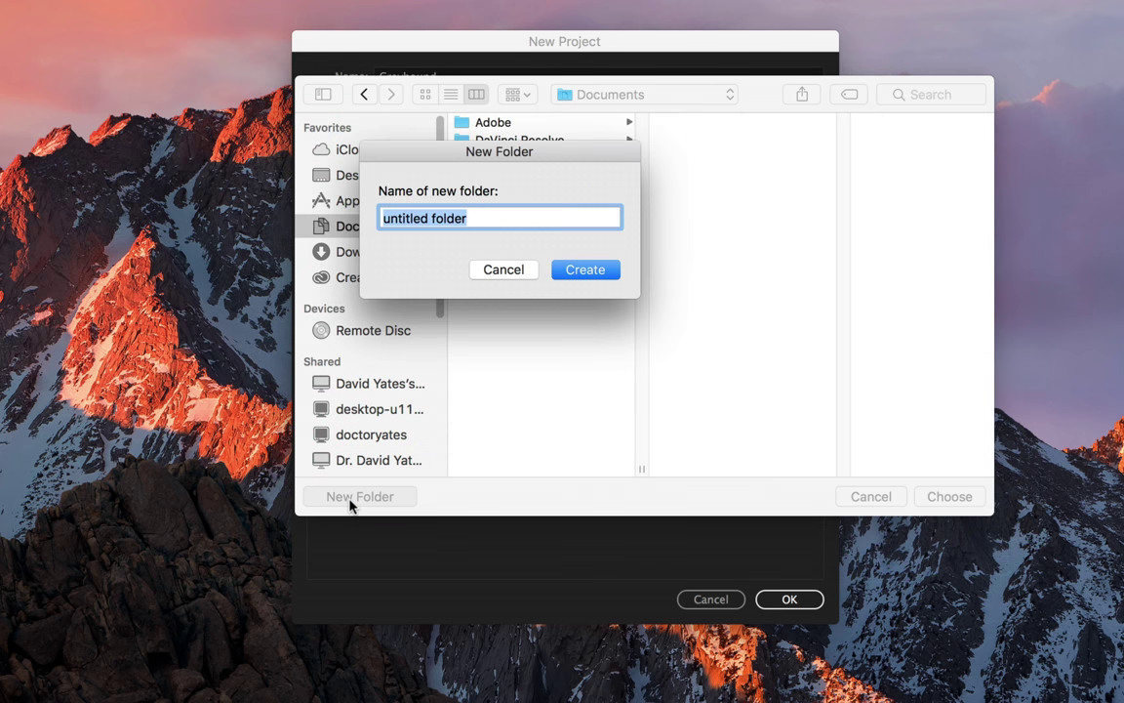
{"action": "type", "text": "Gr"}
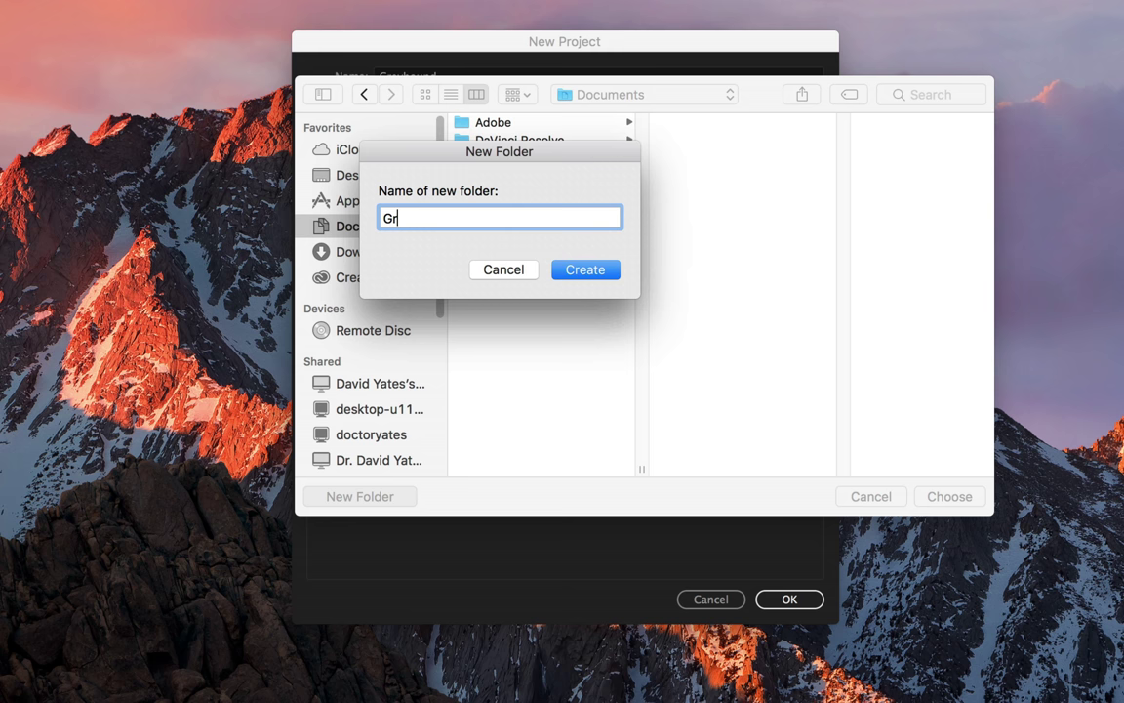
{"action": "type", "text": "eyhound"}
{"action": "key", "text": "Return"}
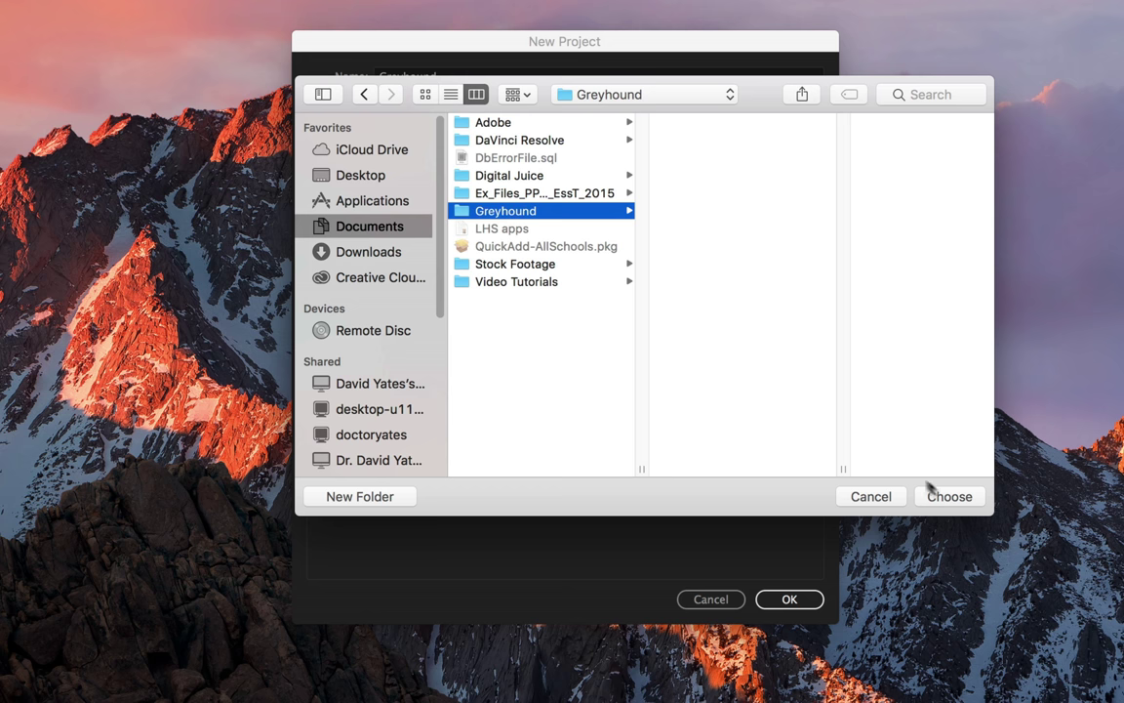
{"action": "left_click", "coordinate": [962, 499]}
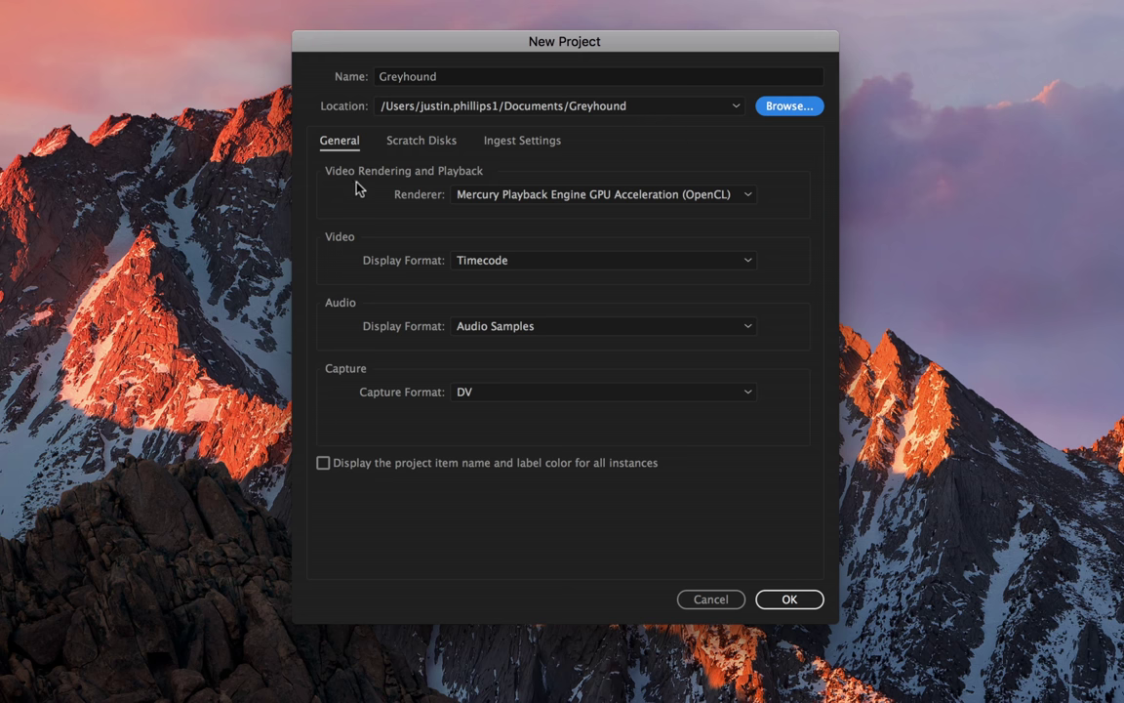
{"action": "left_click", "coordinate": [746, 195]}
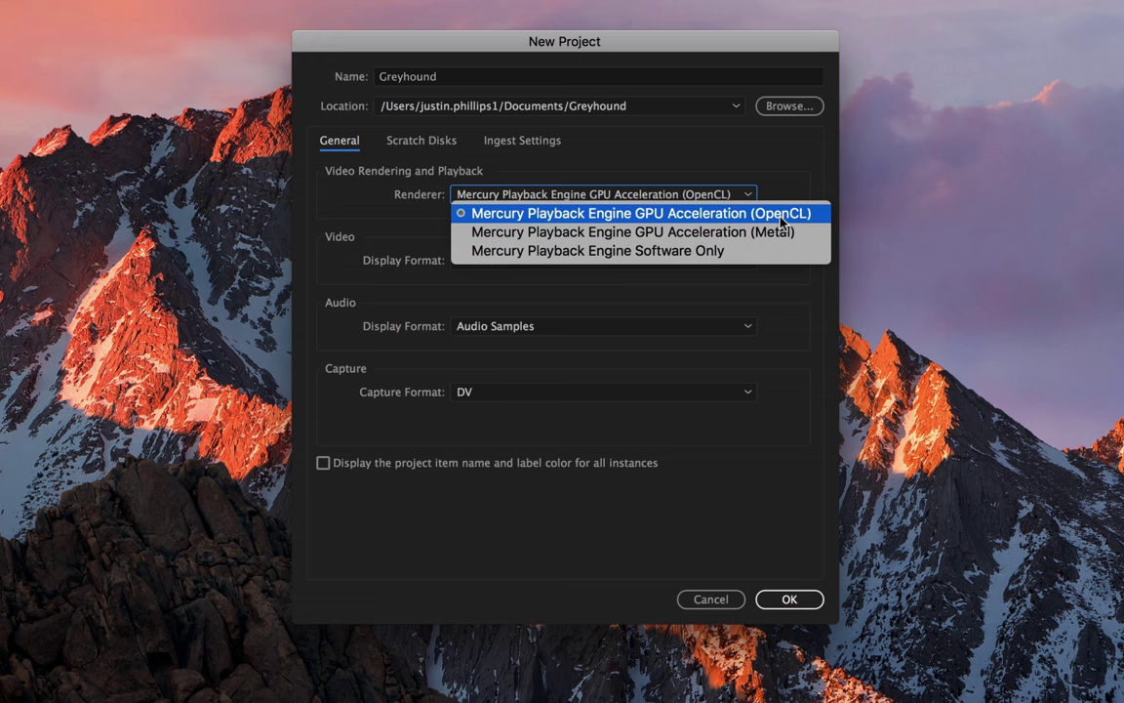
{"action": "left_click", "coordinate": [781, 223]}
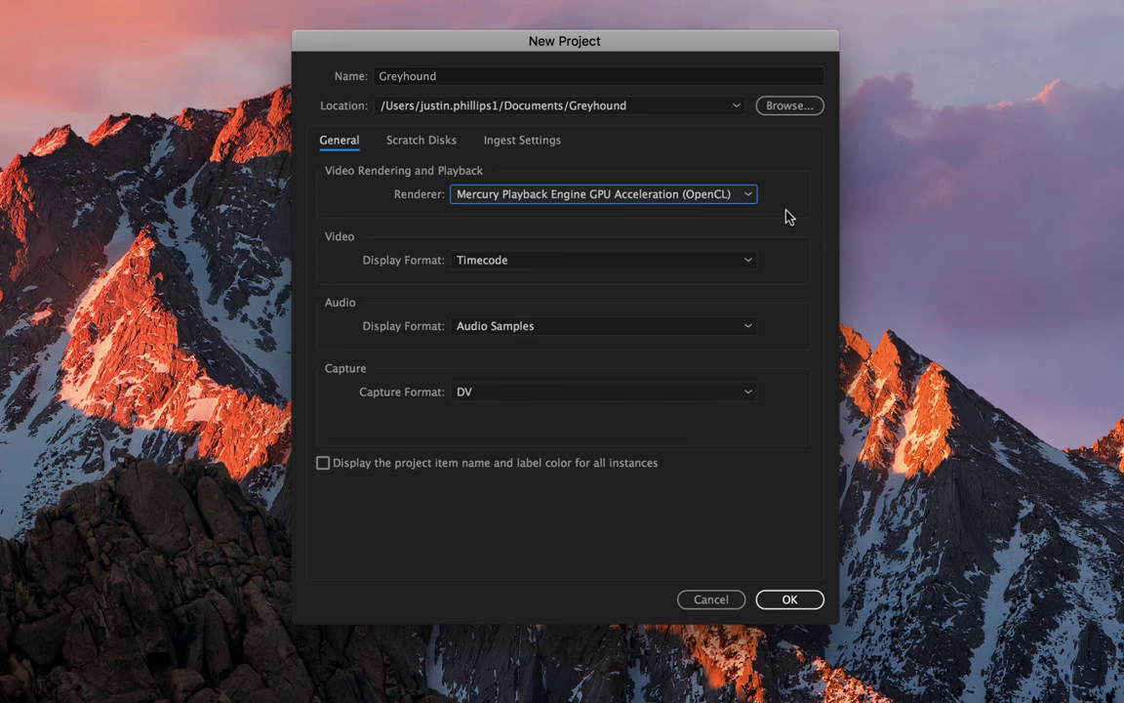
Show the Scratch Disks settings, all set to Same as Project in the Greyhound folder
{"action": "left_click", "coordinate": [432, 142]}
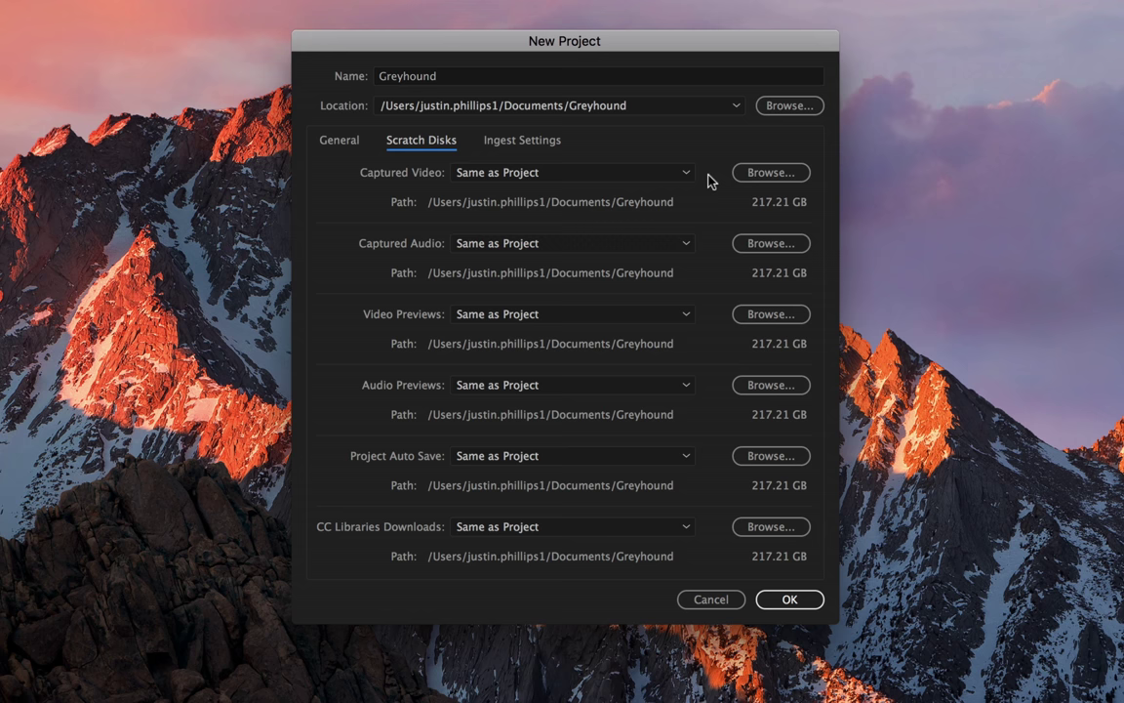
Show the Ingest Settings, where ingest is still disabled
{"action": "left_click", "coordinate": [547, 143]}
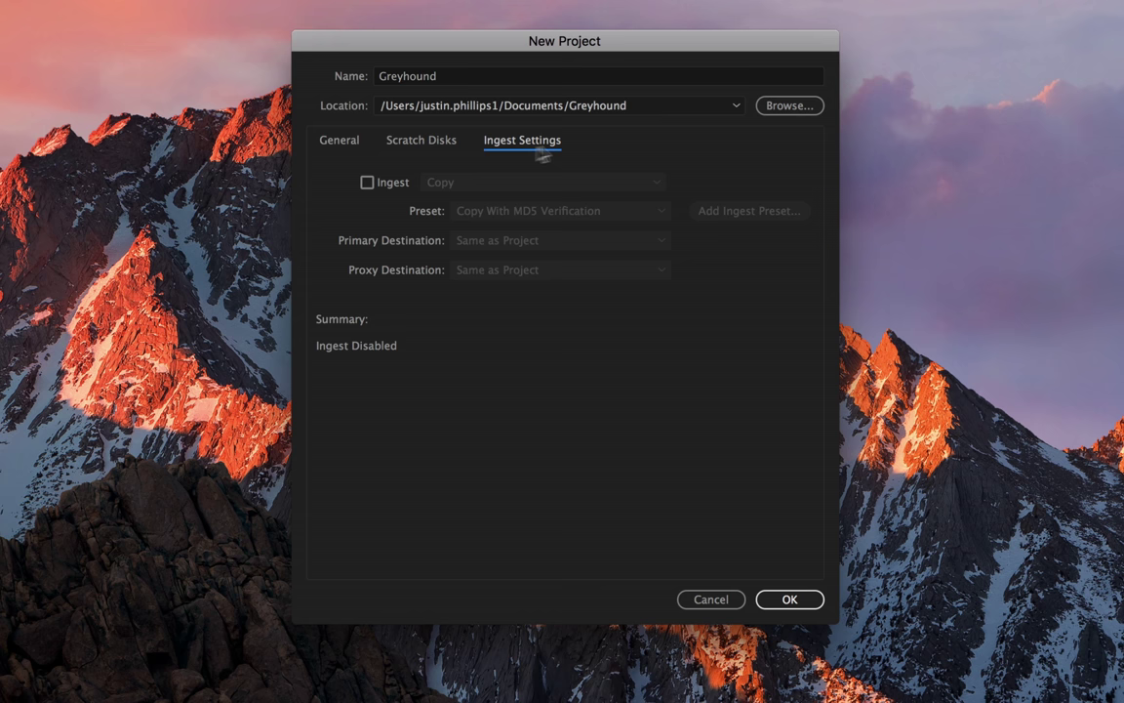
Enable ingest with Copy to Same as Project, then confirm to create the Greyhound project
{"action": "left_click", "coordinate": [367, 184]}
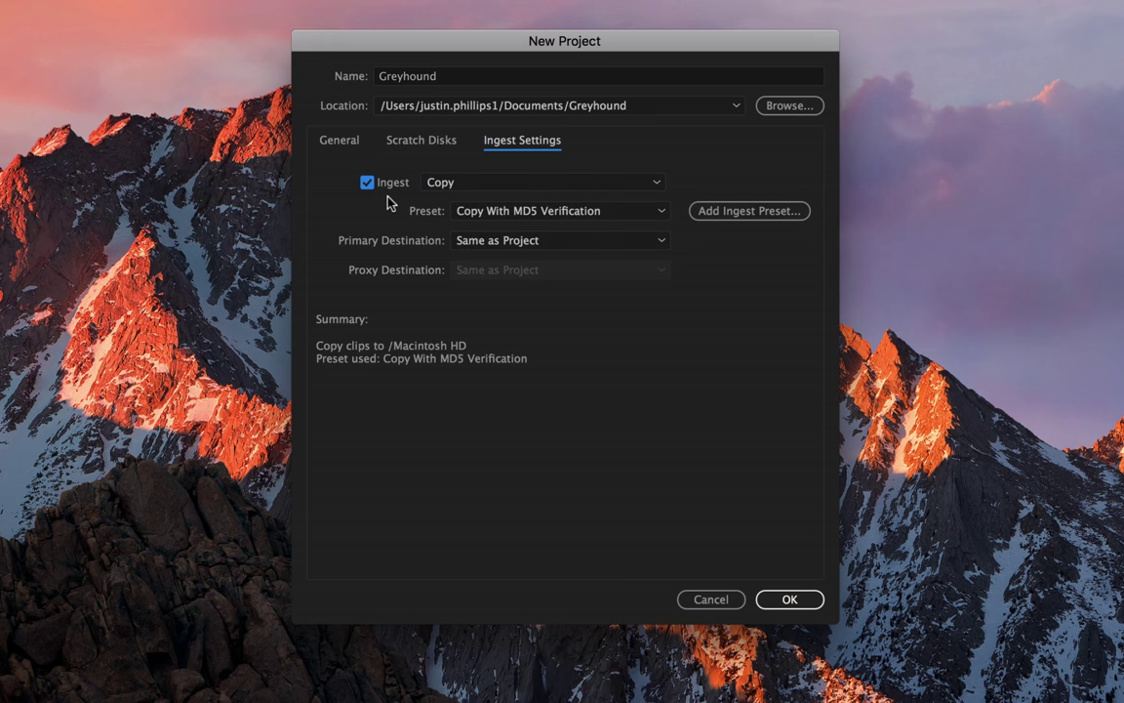
{"action": "left_click", "coordinate": [656, 185]}
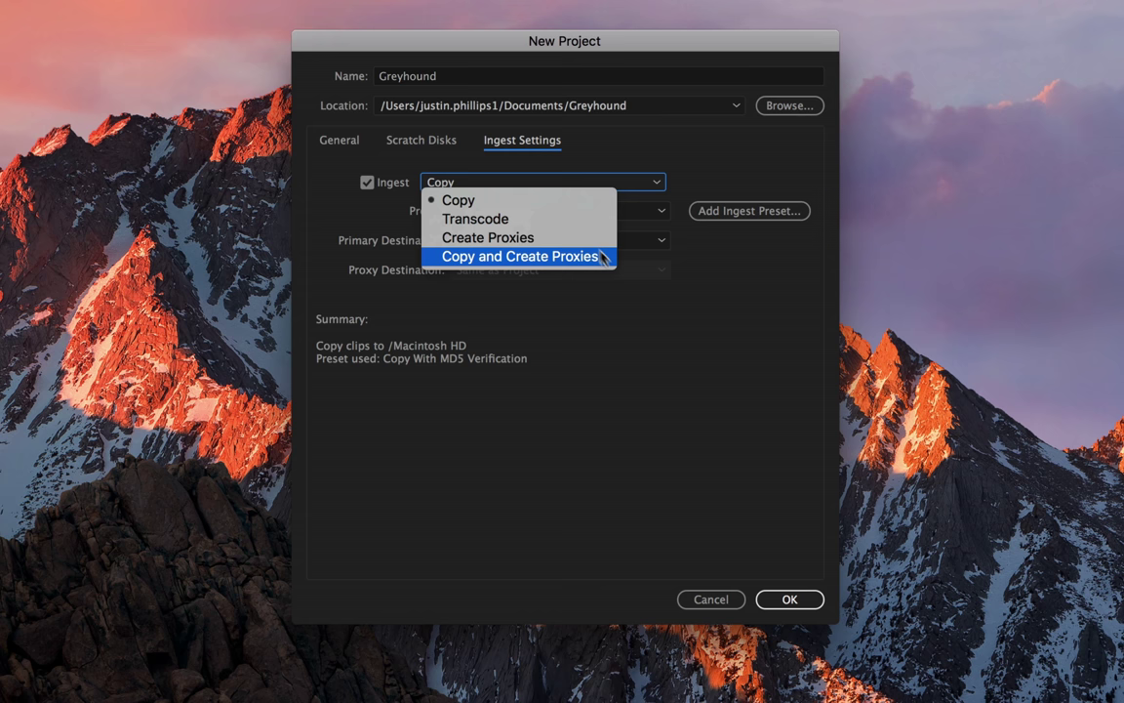
{"action": "left_click", "coordinate": [542, 199]}
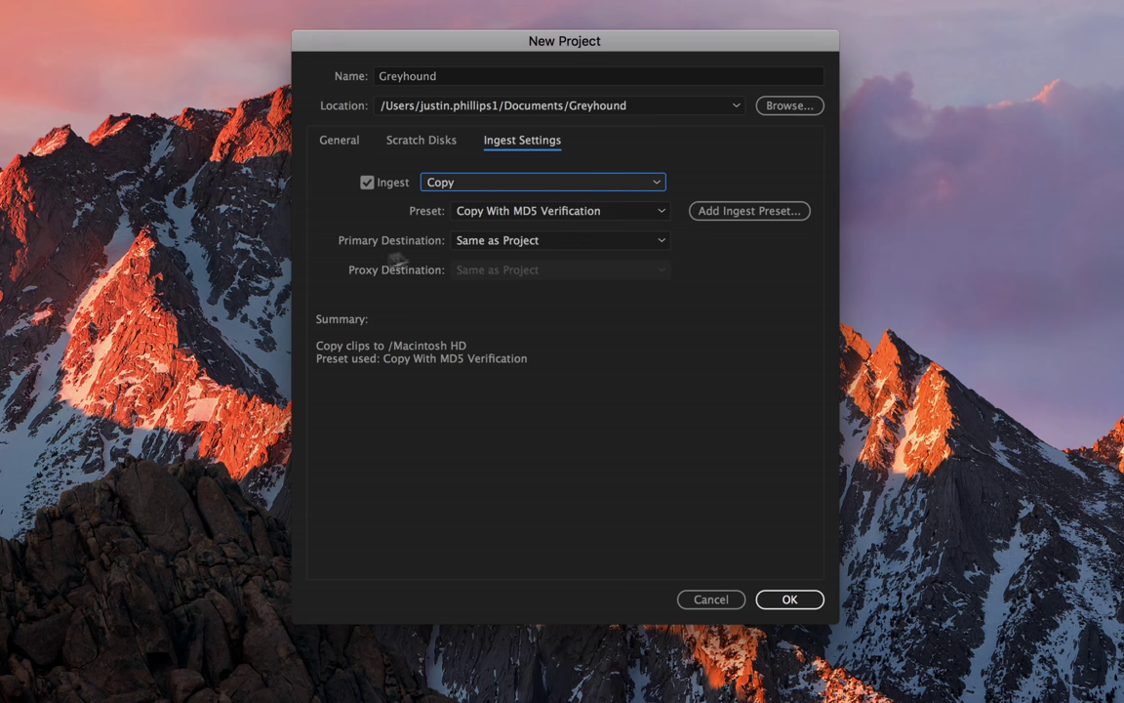
{"action": "left_click", "coordinate": [661, 244]}
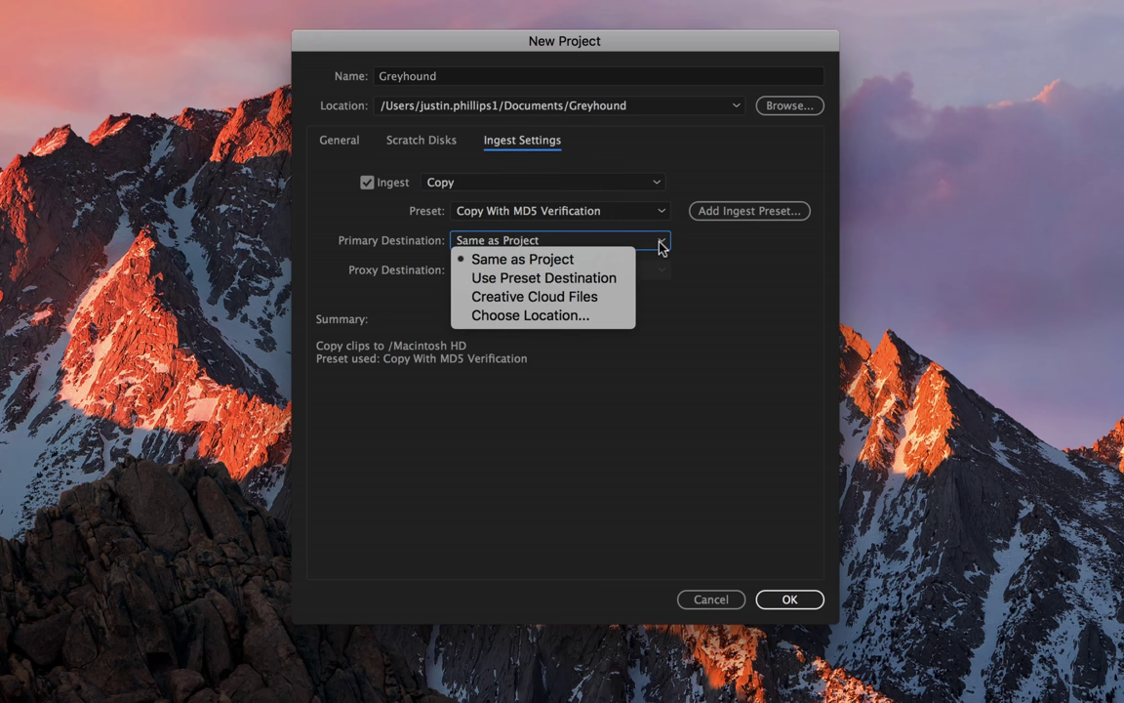
{"action": "left_click", "coordinate": [661, 244]}
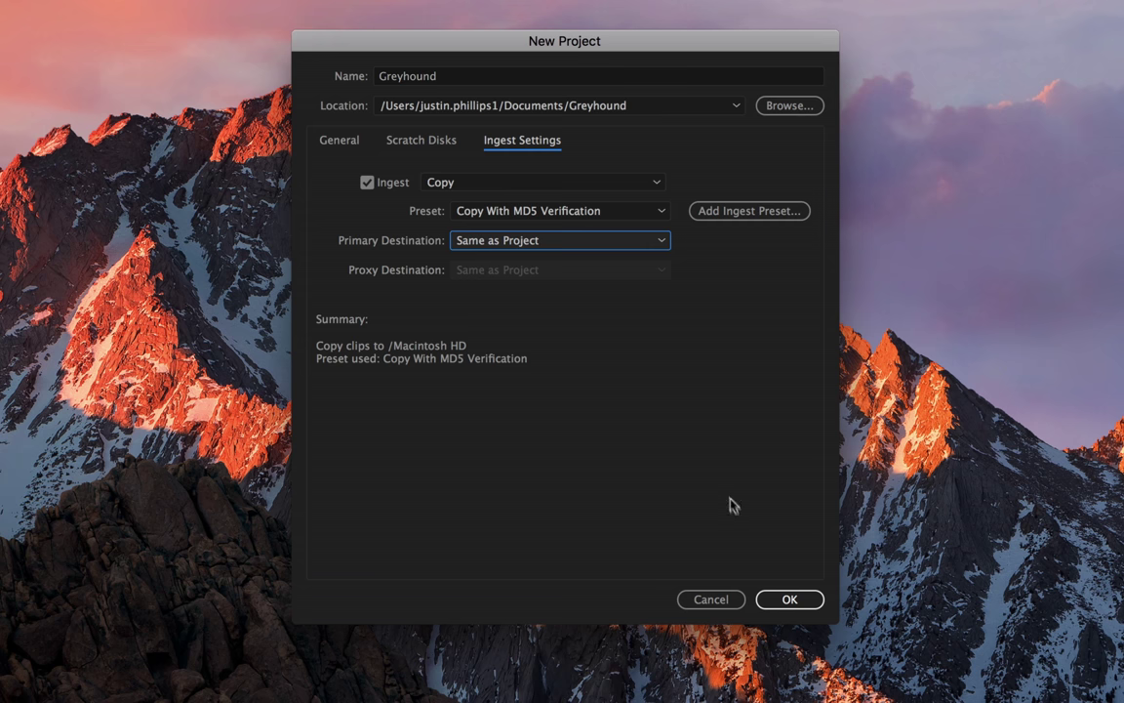
{"action": "left_click", "coordinate": [786, 599]}
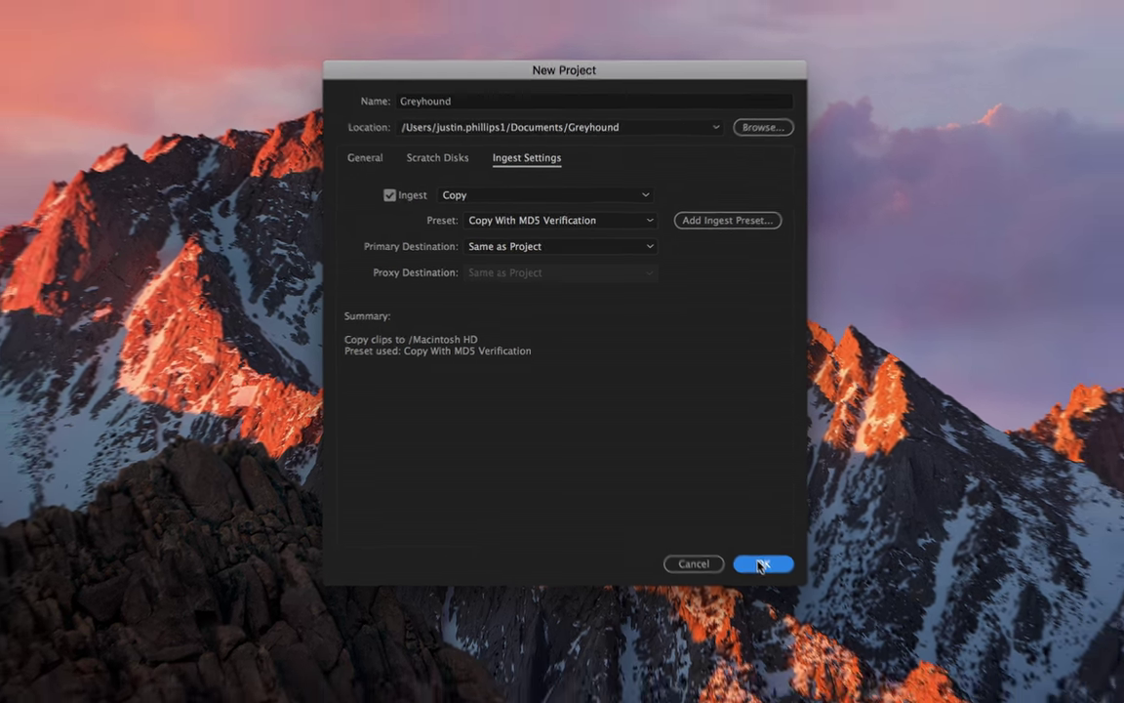